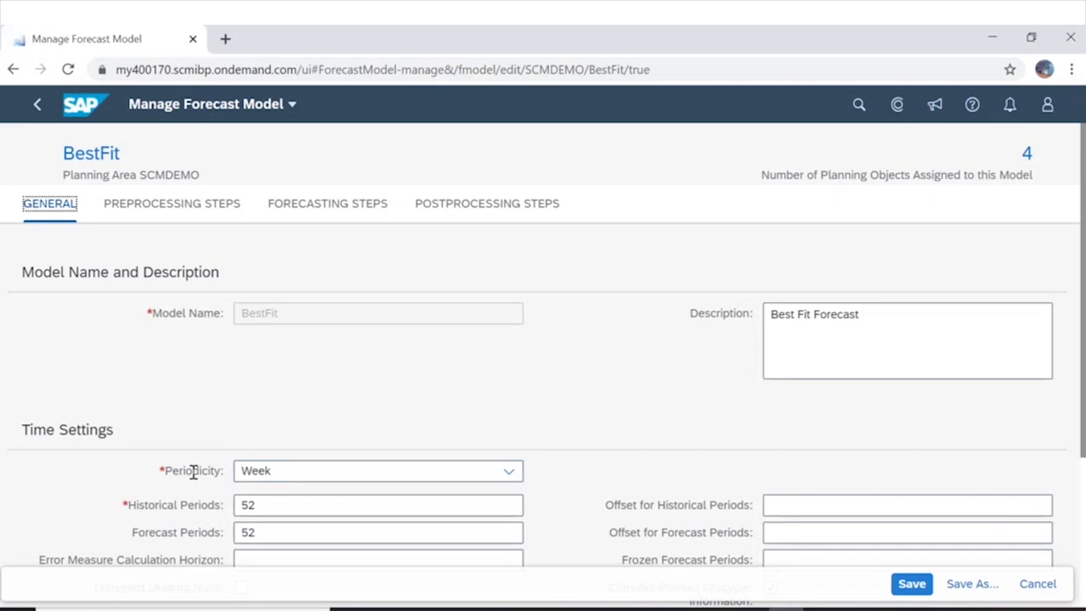
Review the BestFit model's general time settings, including the periodicity options, historical and forecast periods, and error measure calculation horizon.
{"action": "left_click", "coordinate": [511, 471]}
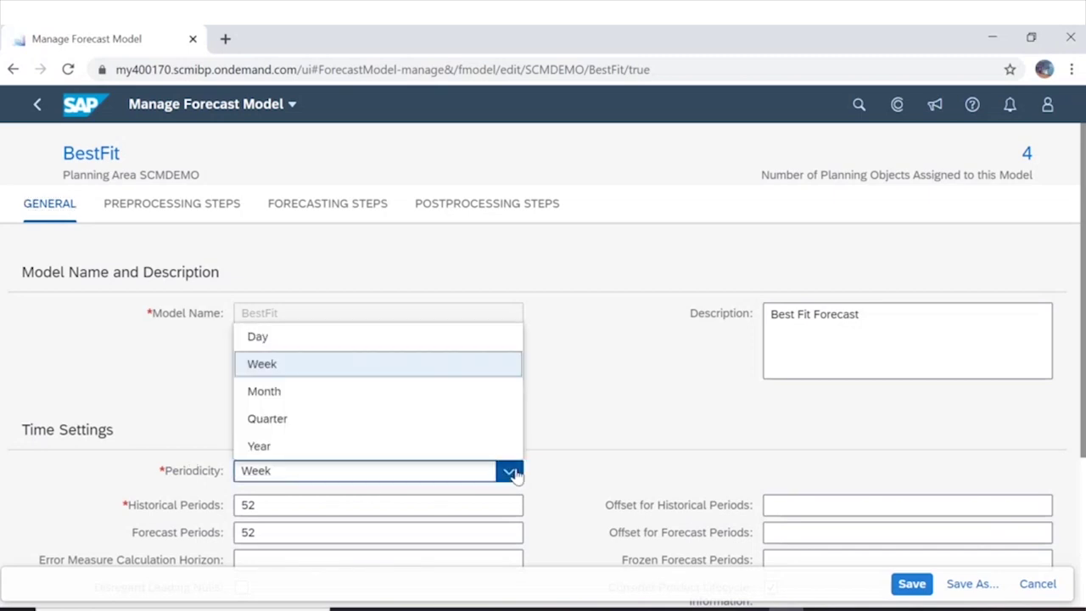
{"action": "left_click", "coordinate": [511, 472]}
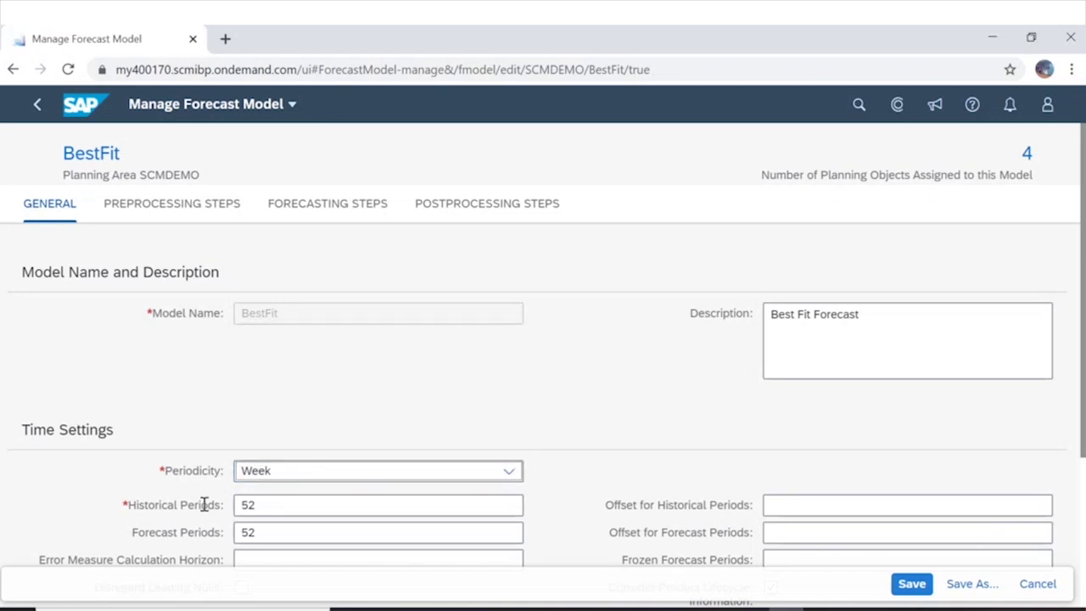
{"action": "left_click", "coordinate": [271, 508]}
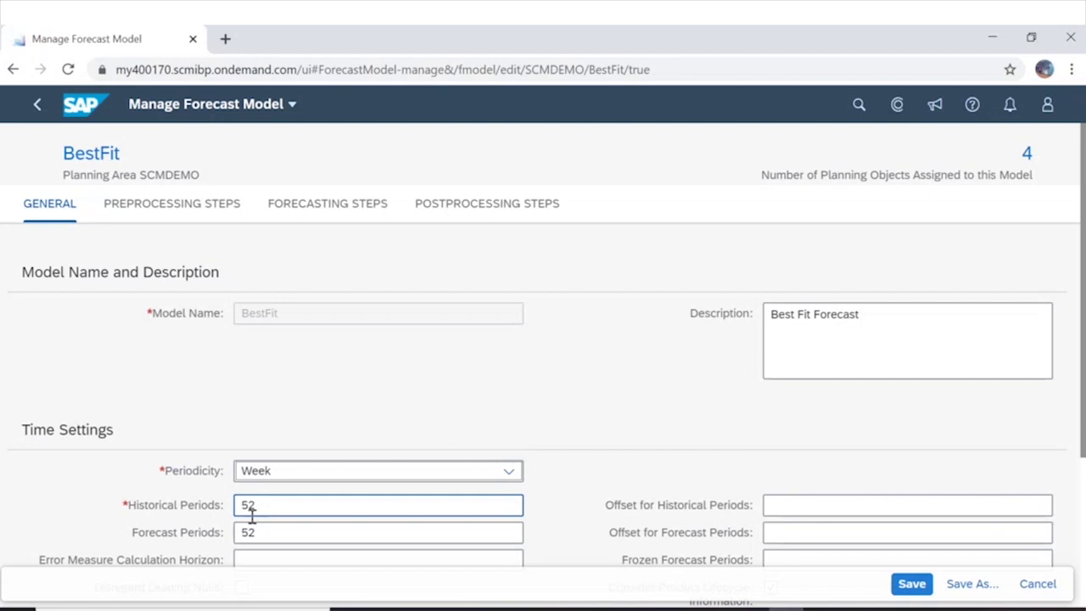
{"action": "left_click", "coordinate": [194, 529]}
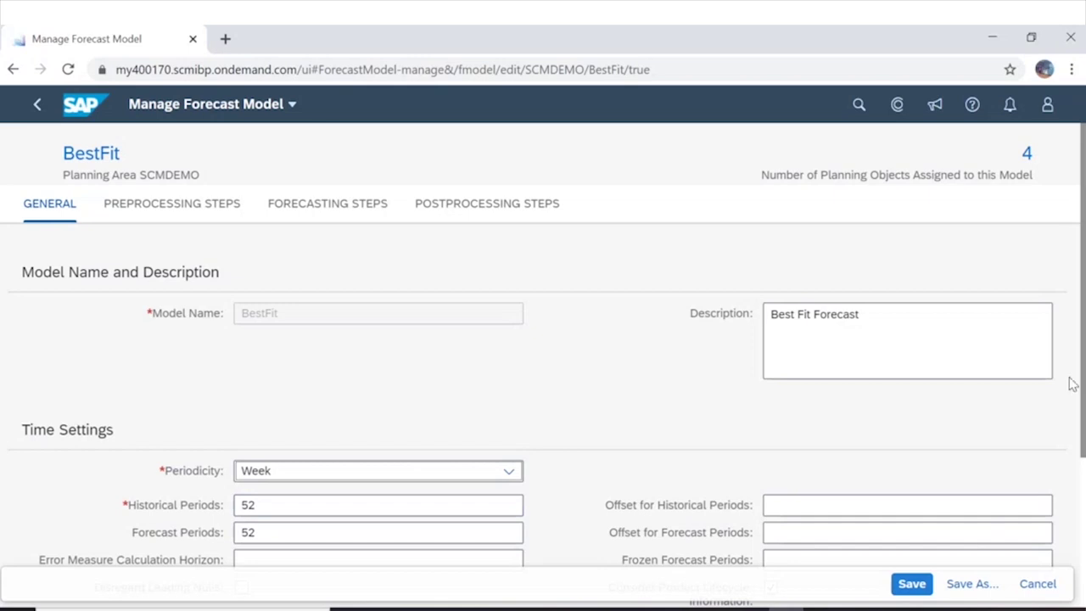
{"action": "scroll", "coordinate": [1082, 387], "scroll_direction": "down", "scroll_amount": 2}
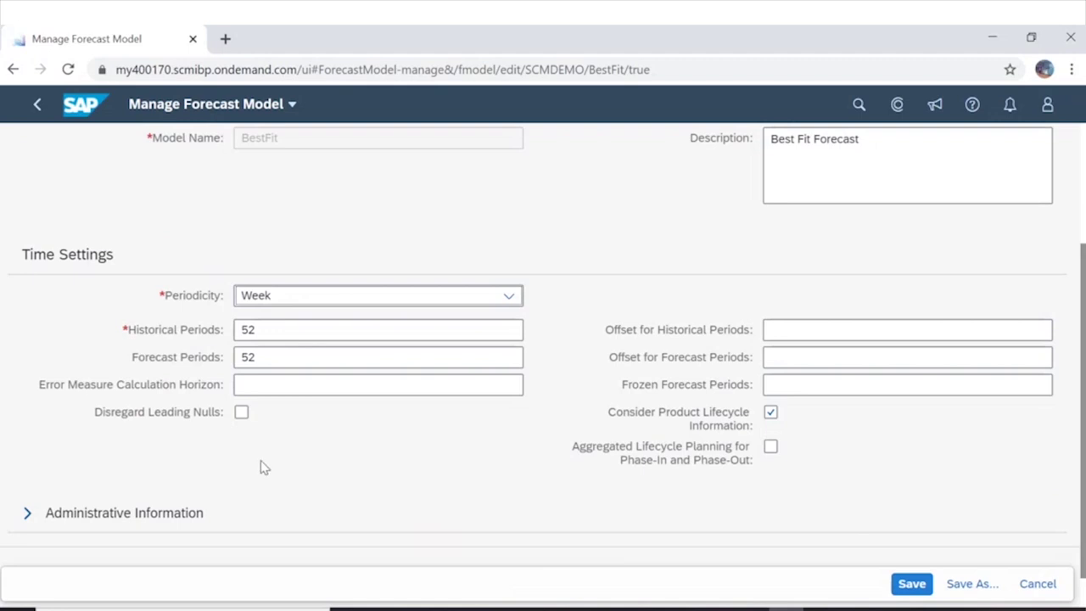
{"action": "left_click", "coordinate": [472, 386]}
{"action": "scroll", "coordinate": [1077, 246], "scroll_direction": "up", "scroll_amount": 2}
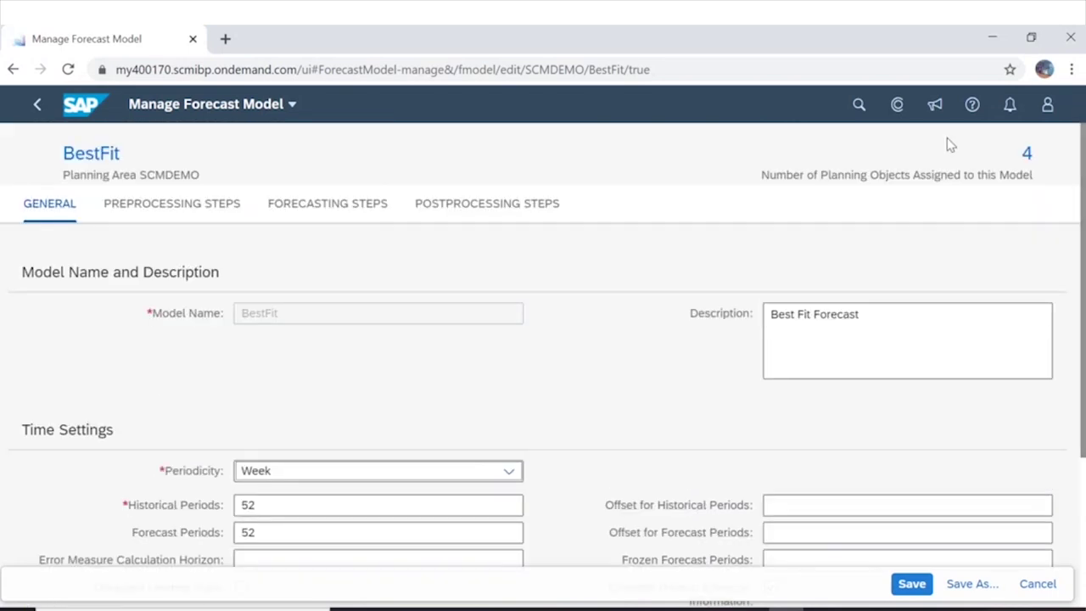
Add the Outlier Correction preprocessing algorithm to the BestFit model and set its outlier detection method to Variance Test.
{"action": "left_click", "coordinate": [174, 212]}
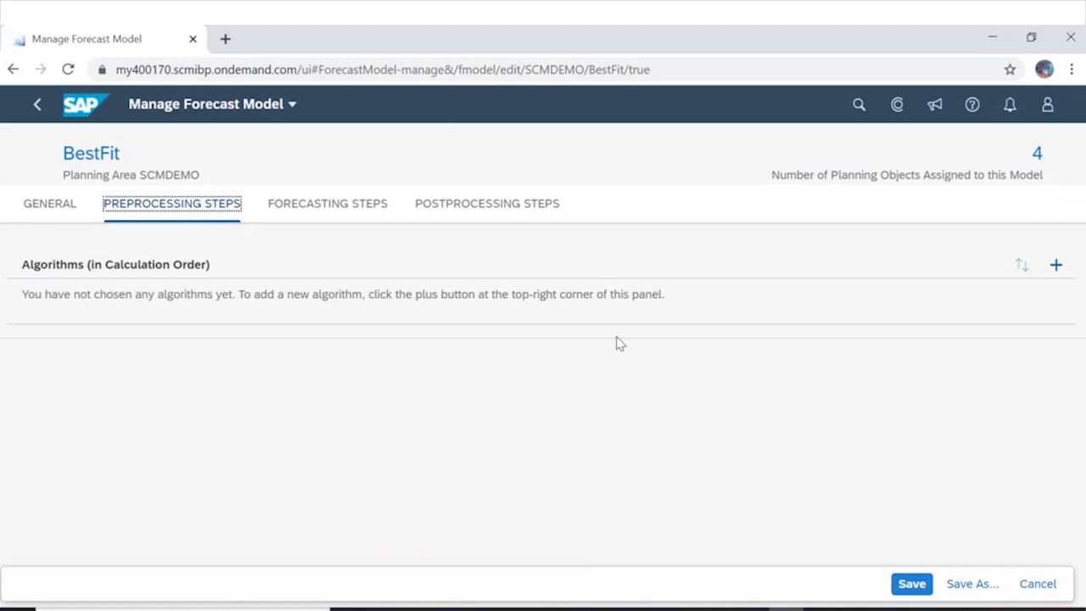
{"action": "left_click", "coordinate": [1055, 265]}
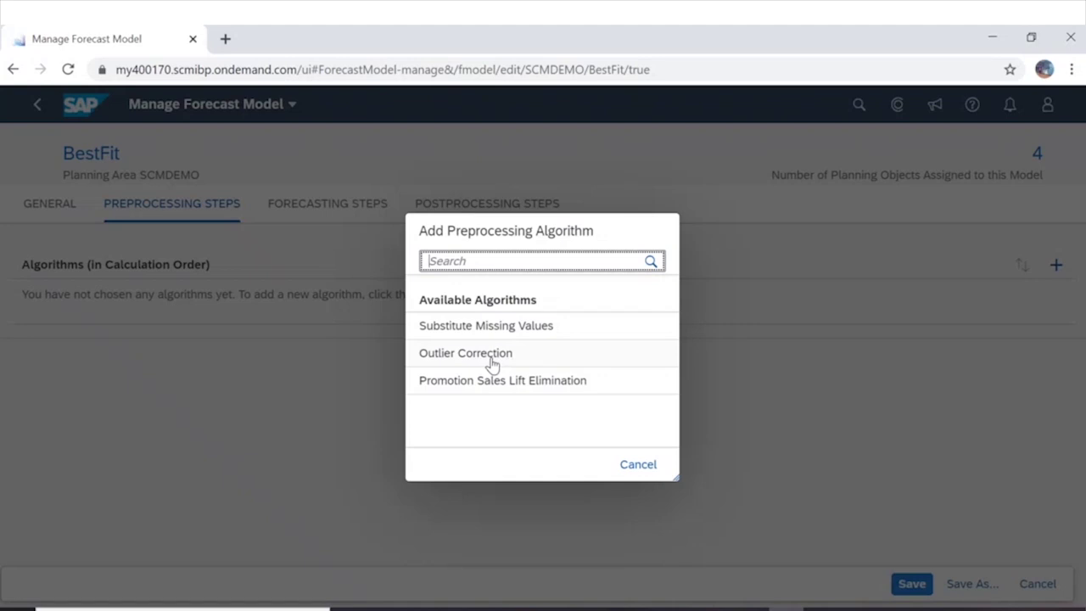
{"action": "left_click", "coordinate": [492, 362]}
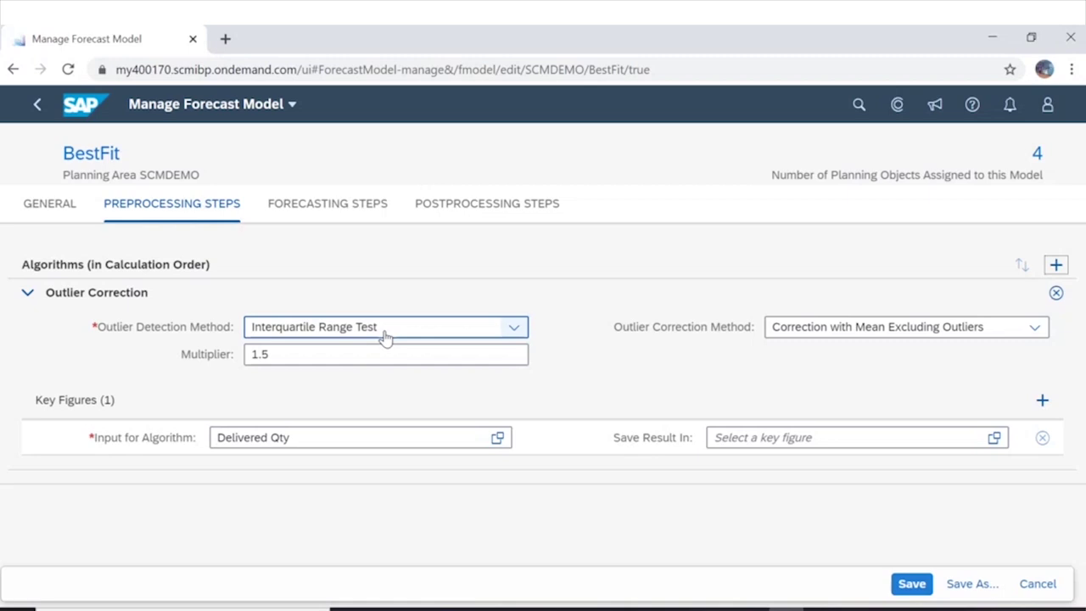
{"action": "left_click", "coordinate": [385, 337]}
{"action": "left_click", "coordinate": [368, 381]}
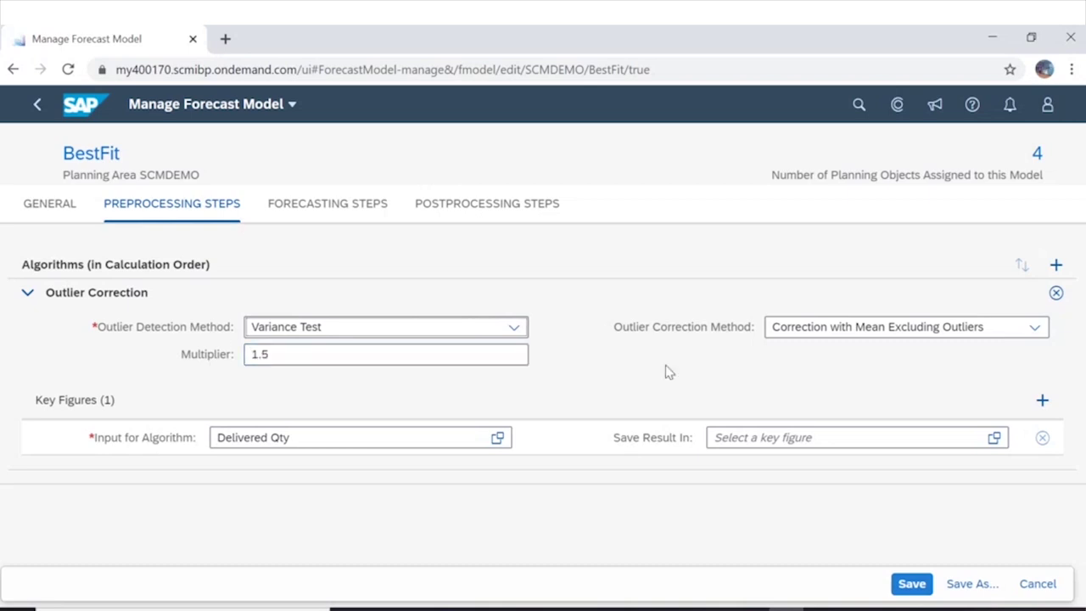
Set the outlier correction method to Correction with Mean.
{"action": "left_click", "coordinate": [1014, 341]}
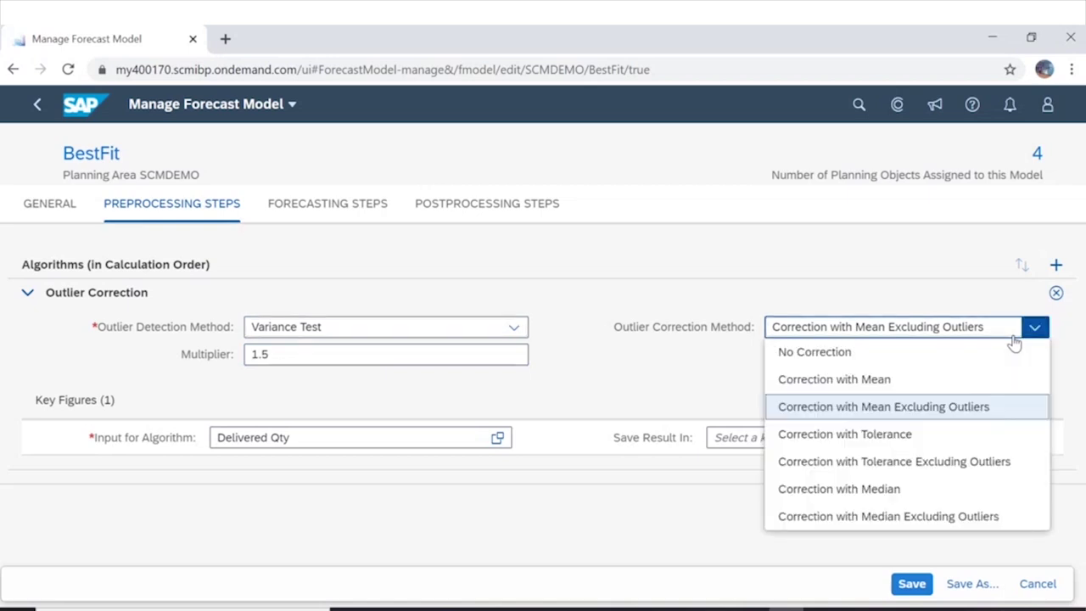
{"action": "left_click", "coordinate": [812, 381]}
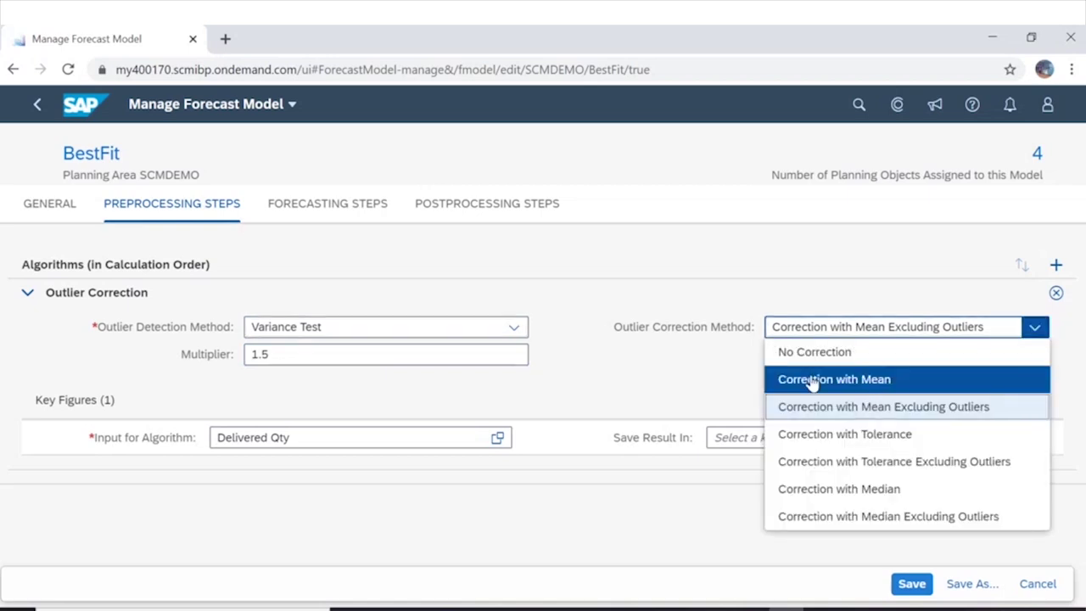
{"action": "left_click", "coordinate": [804, 326]}
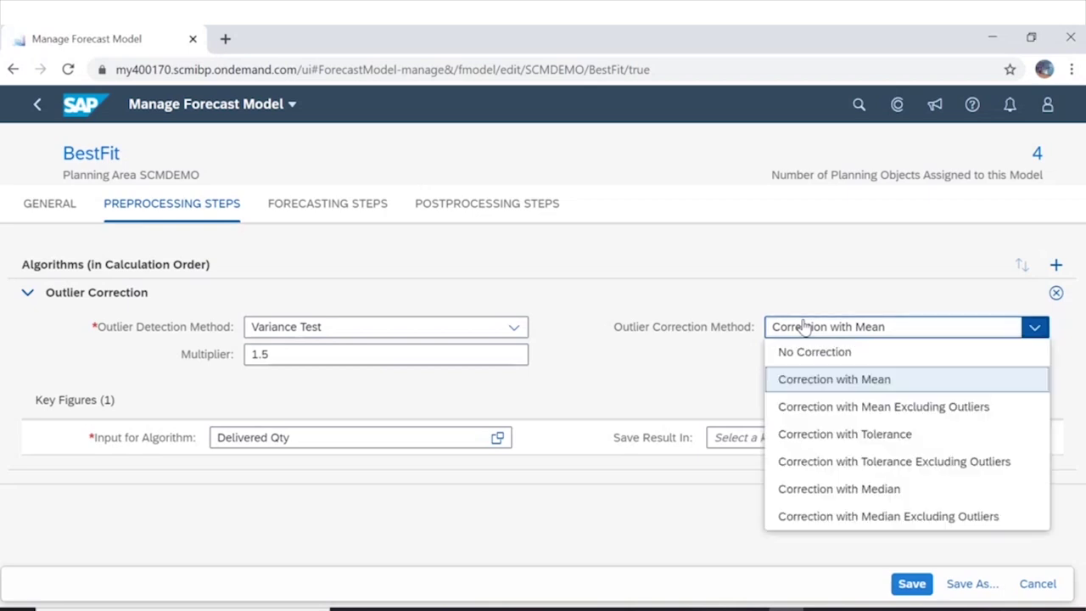
{"action": "left_click", "coordinate": [890, 390]}
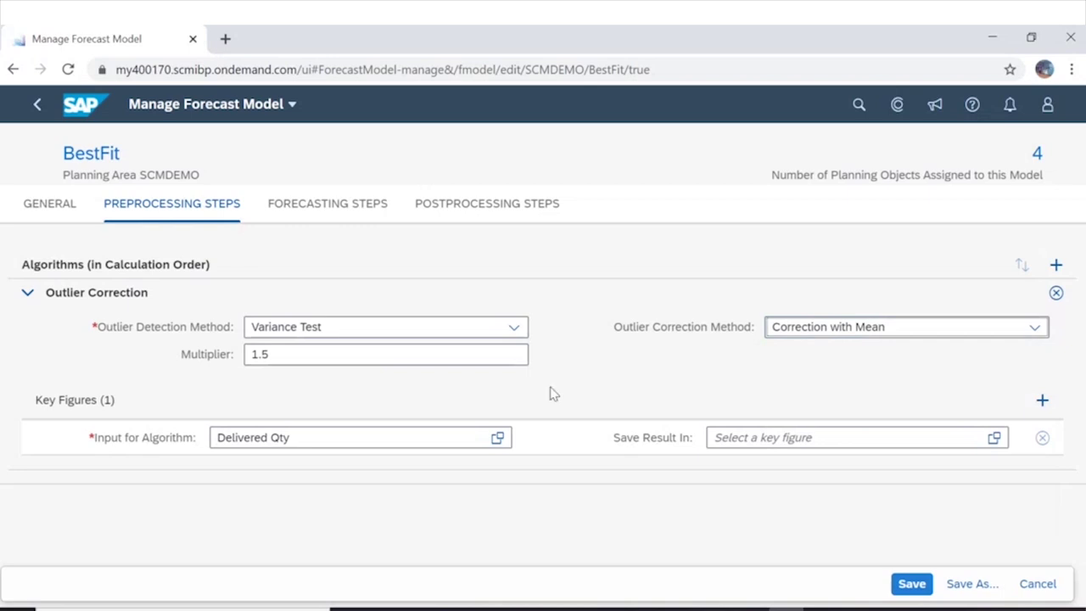
Replace the outlier correction algorithm's input key figure with Actuals Qty Adj.
{"action": "left_click_drag", "start_coordinate": [385, 441], "coordinate": [150, 431]}
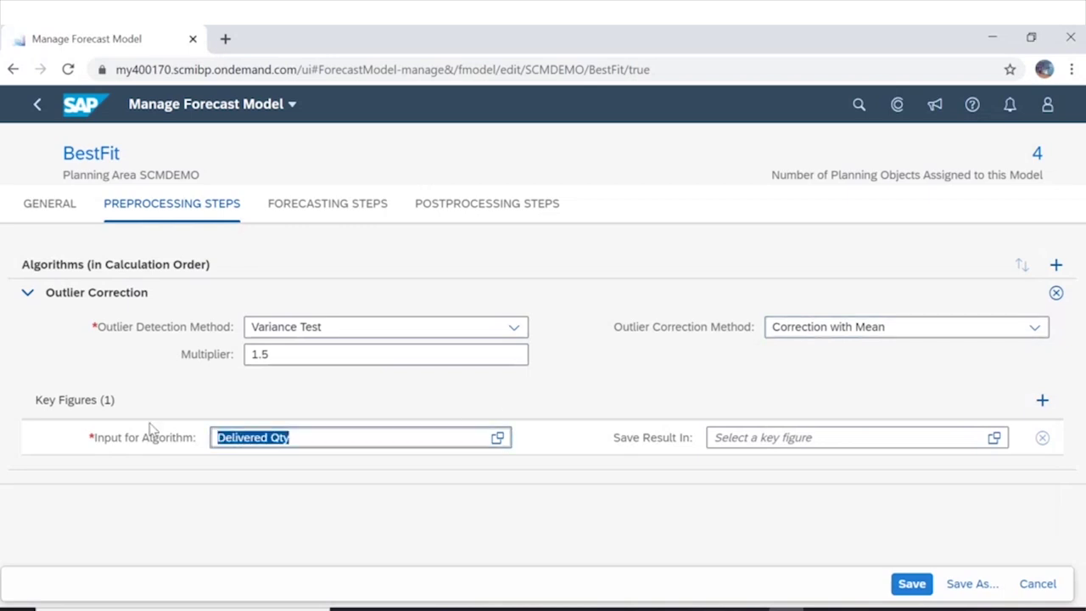
{"action": "type", "text": "adjust"}
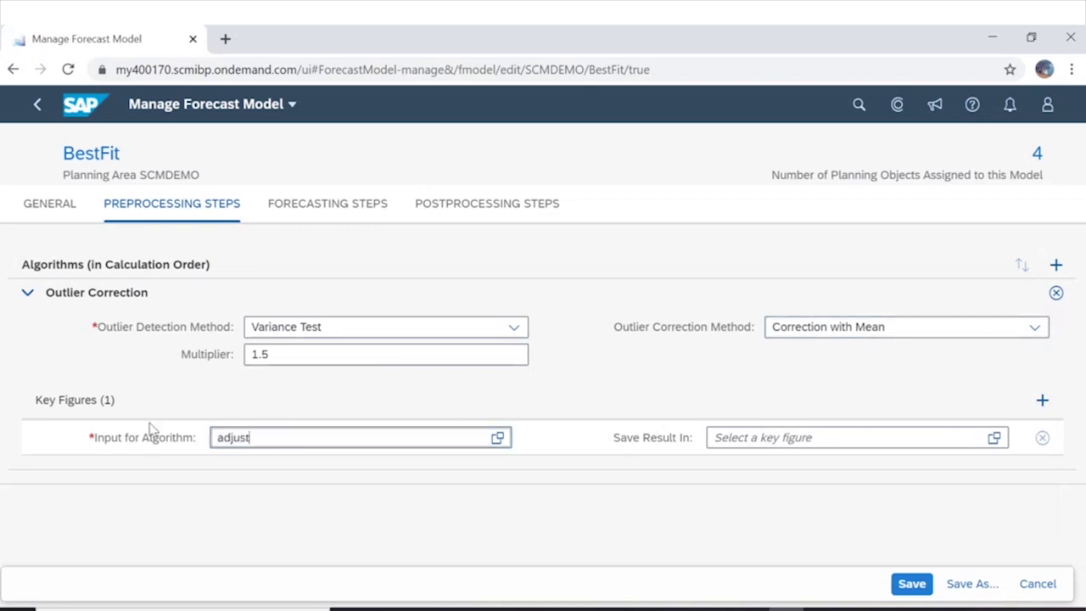
{"action": "key", "text": "BackSpace"}
{"action": "key", "text": "BackSpace"}
{"action": "key", "text": "BackSpace"}
{"action": "key", "text": "BackSpace"}
{"action": "key", "text": "BackSpace"}
{"action": "key", "text": "BackSpace"}
{"action": "key", "text": "BackSpace"}
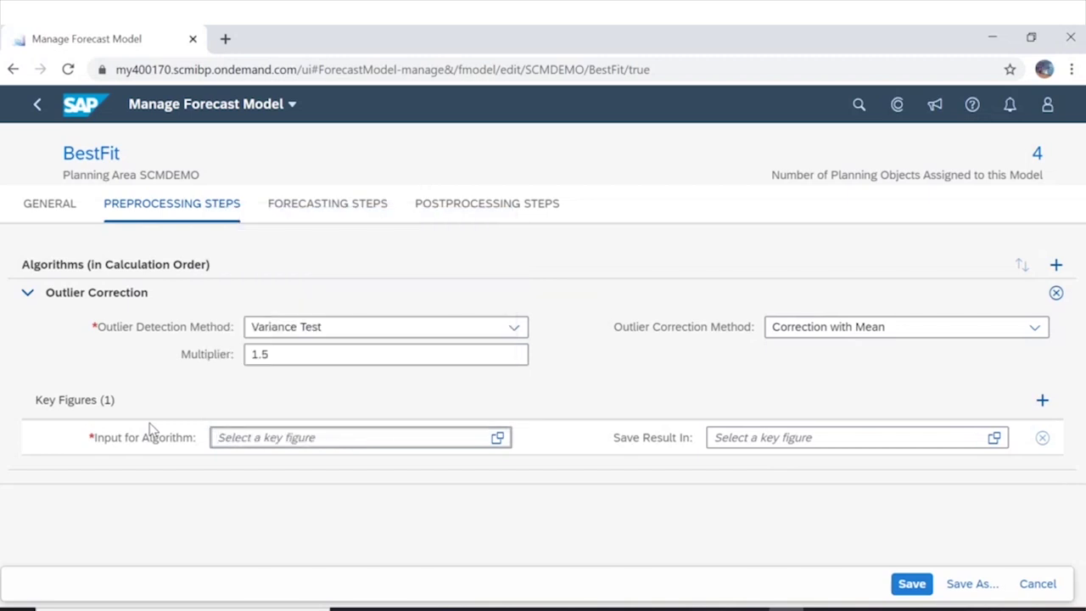
{"action": "type", "text": "actuals Qty Adj."}
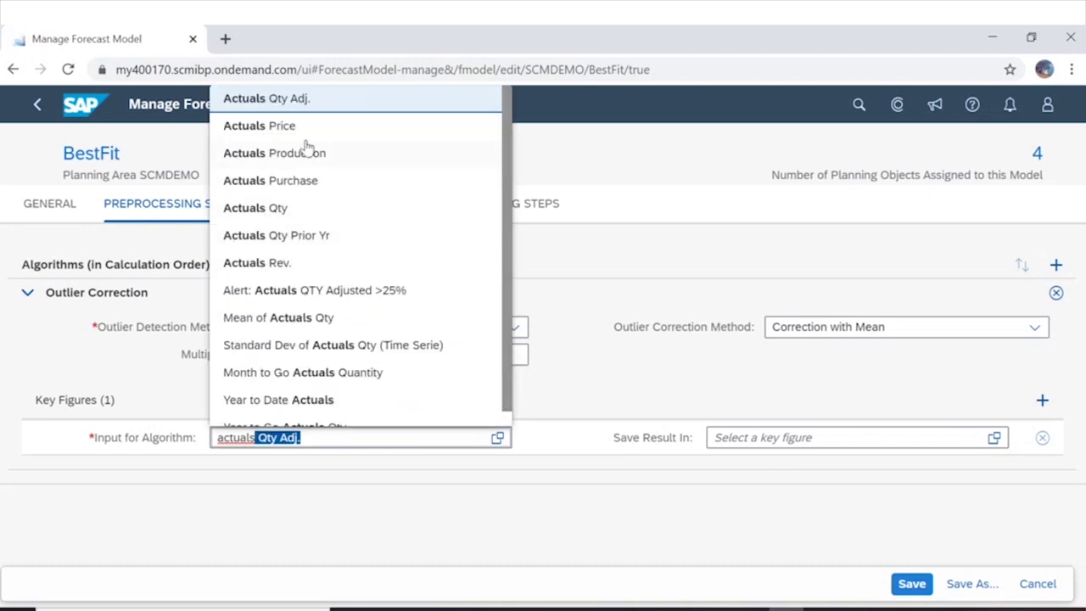
{"action": "left_click", "coordinate": [327, 101]}
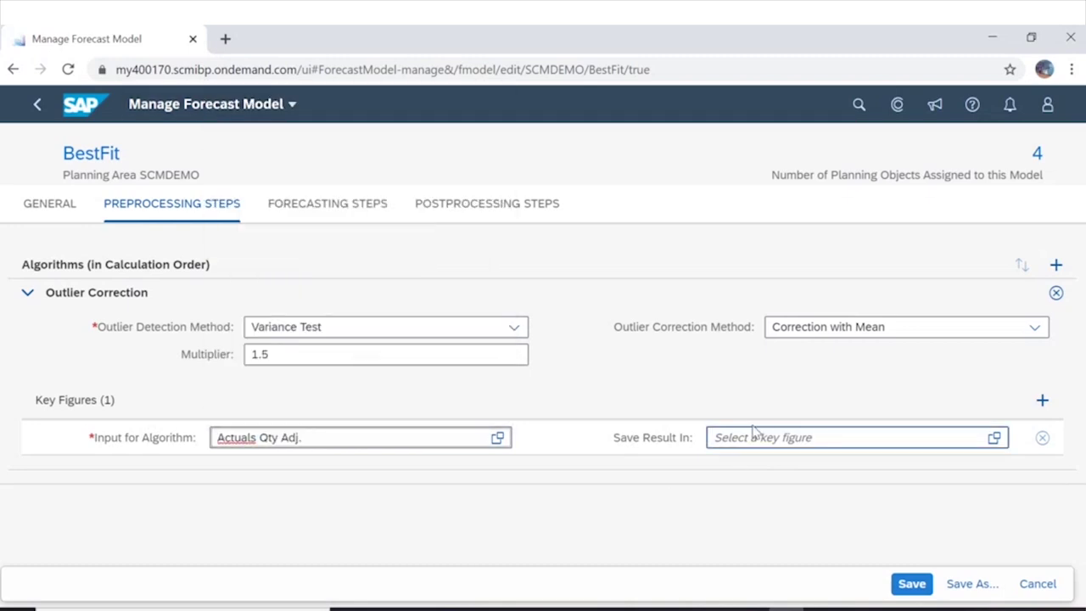
Store the outlier correction result in the FinalActualsCleansed key figure and save the forecast model.
{"action": "left_click", "coordinate": [779, 442]}
{"action": "type", "text": "finalActualsCleansed"}
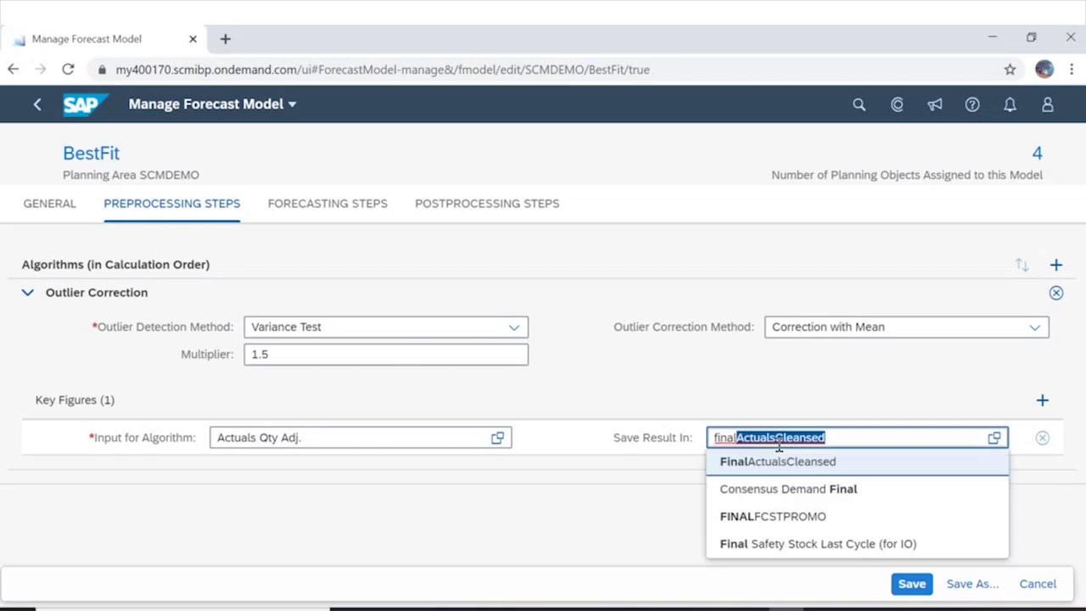
{"action": "left_click", "coordinate": [758, 460]}
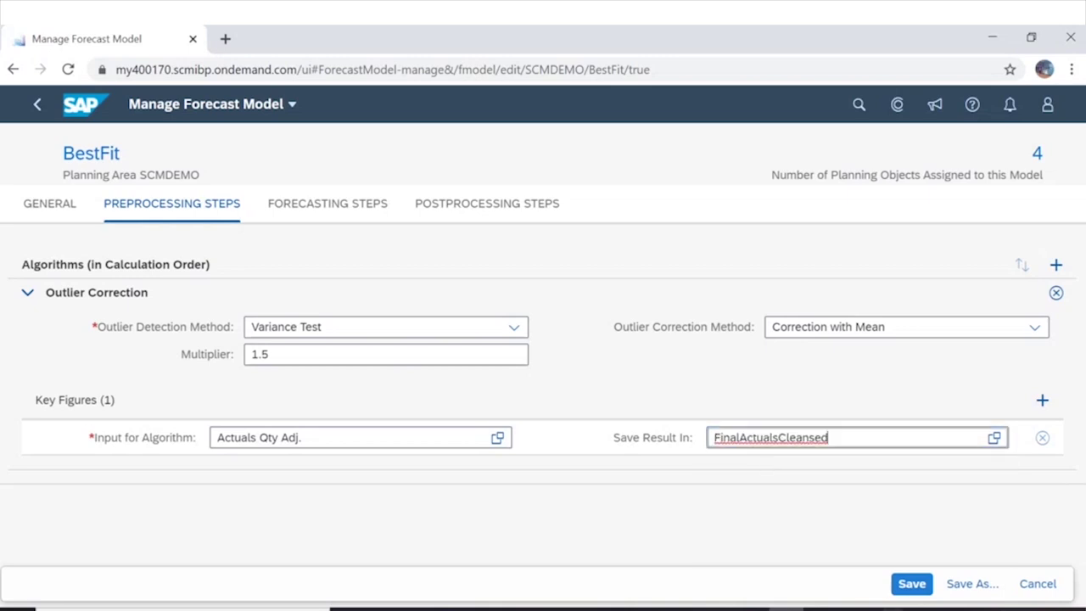
{"action": "left_click", "coordinate": [907, 593]}
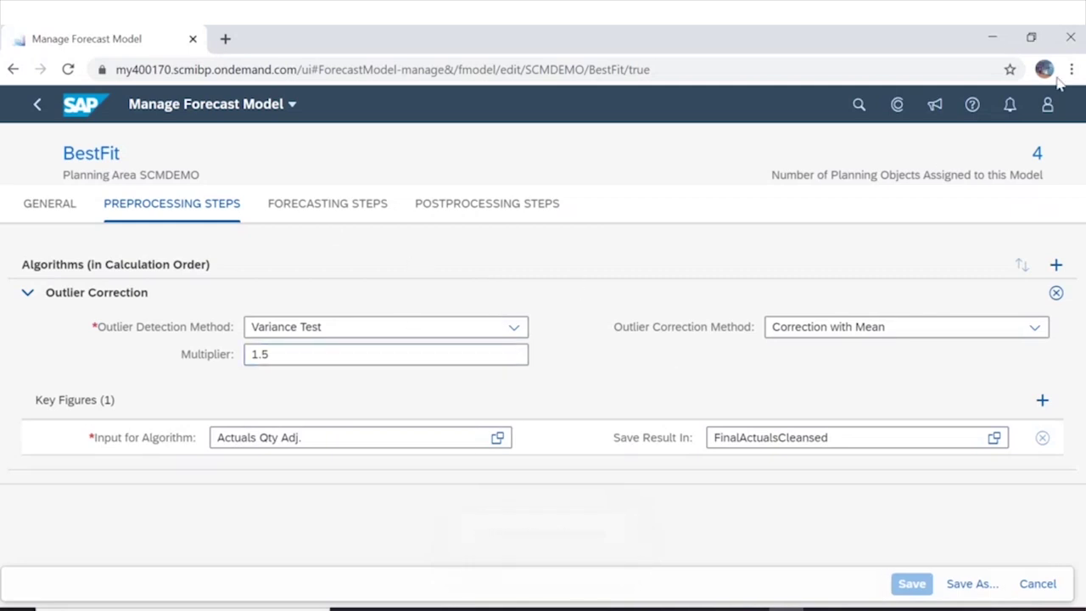
Switch to the Excel planning workbook and open the latest BestFit job's business log from the Statistical Forecasting status, with no filter.
{"action": "left_click", "coordinate": [992, 40]}
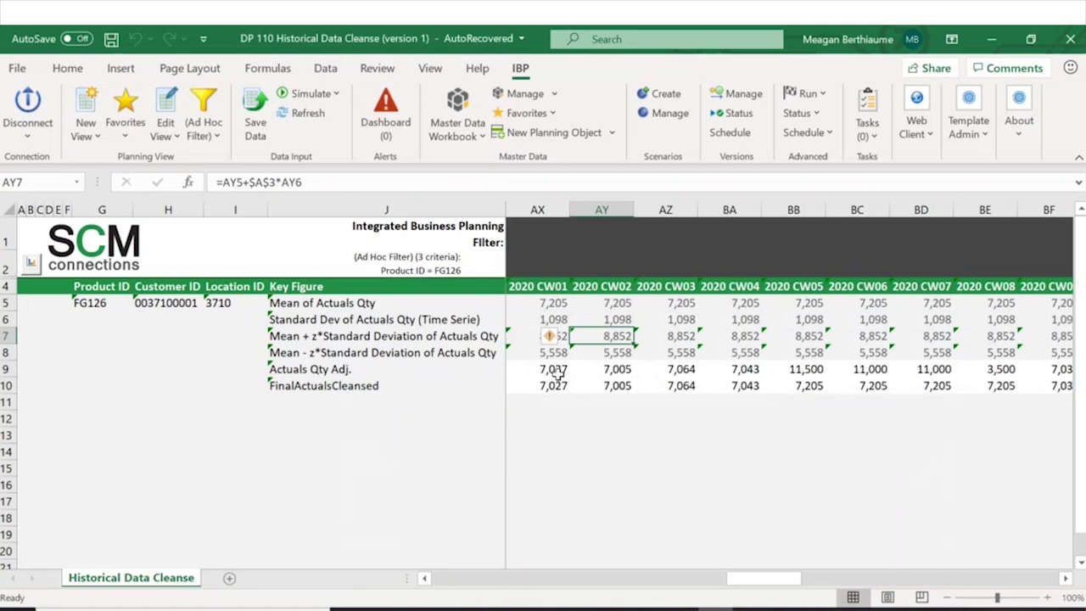
{"action": "left_click", "coordinate": [798, 114]}
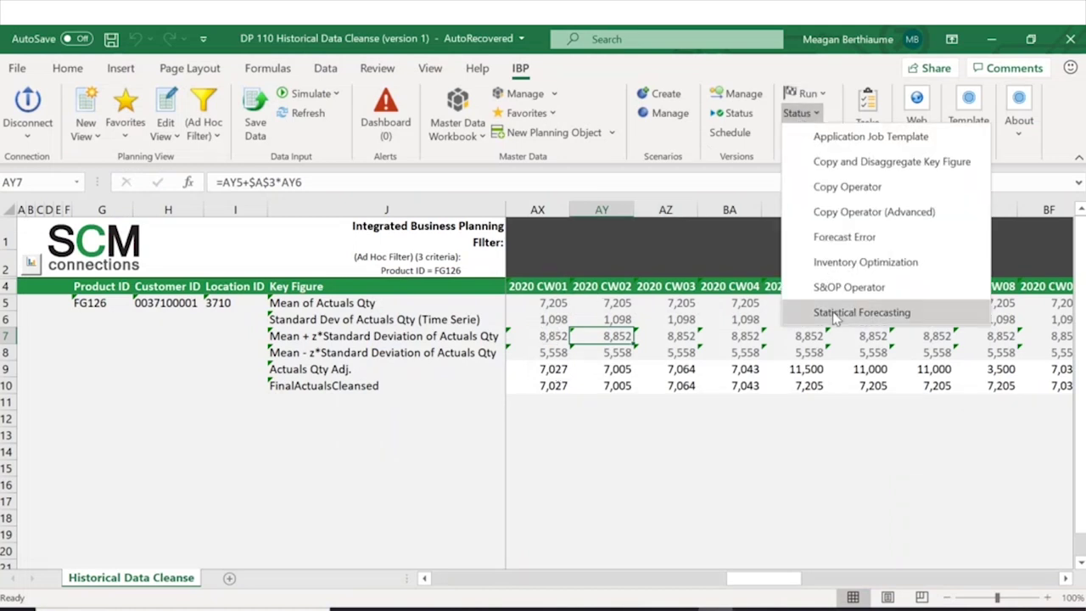
{"action": "left_click", "coordinate": [832, 311]}
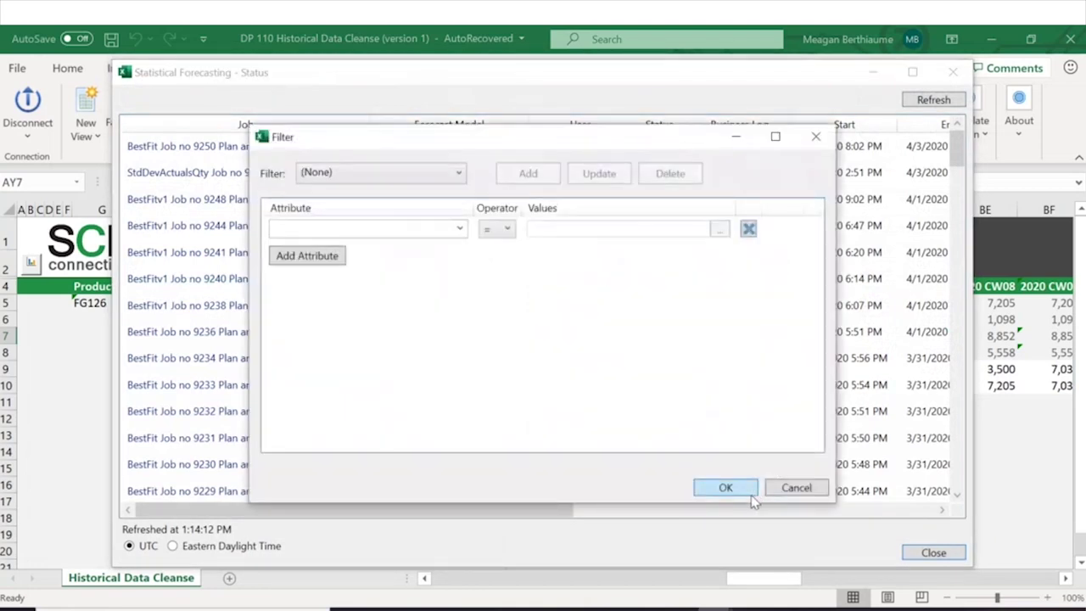
{"action": "left_click", "coordinate": [727, 486]}
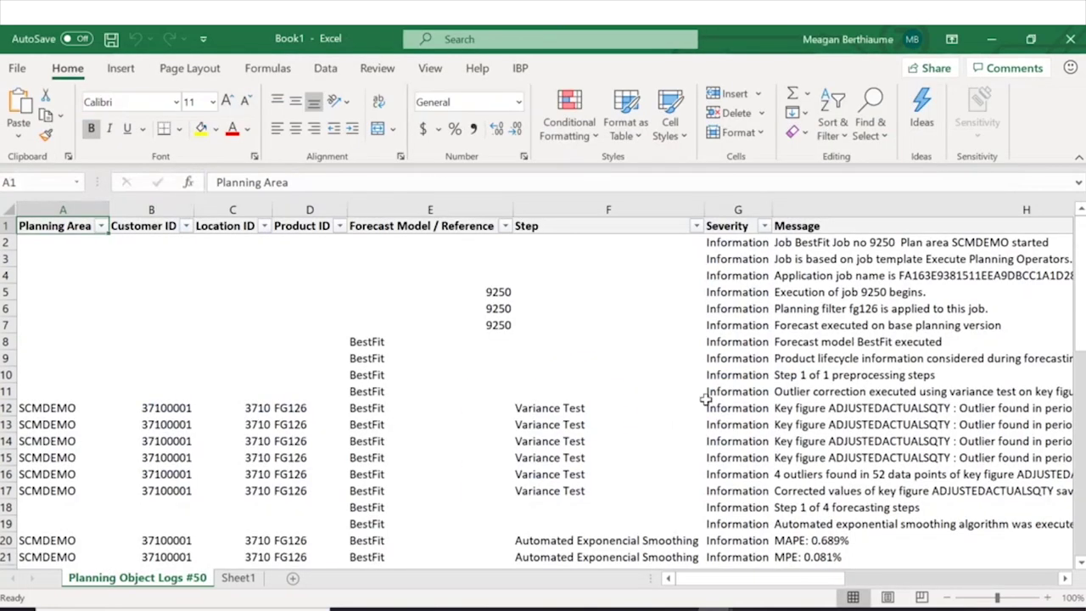
Examine the log's Message column for the Variance Test entries that report outliers per period.
{"action": "left_click", "coordinate": [825, 243]}
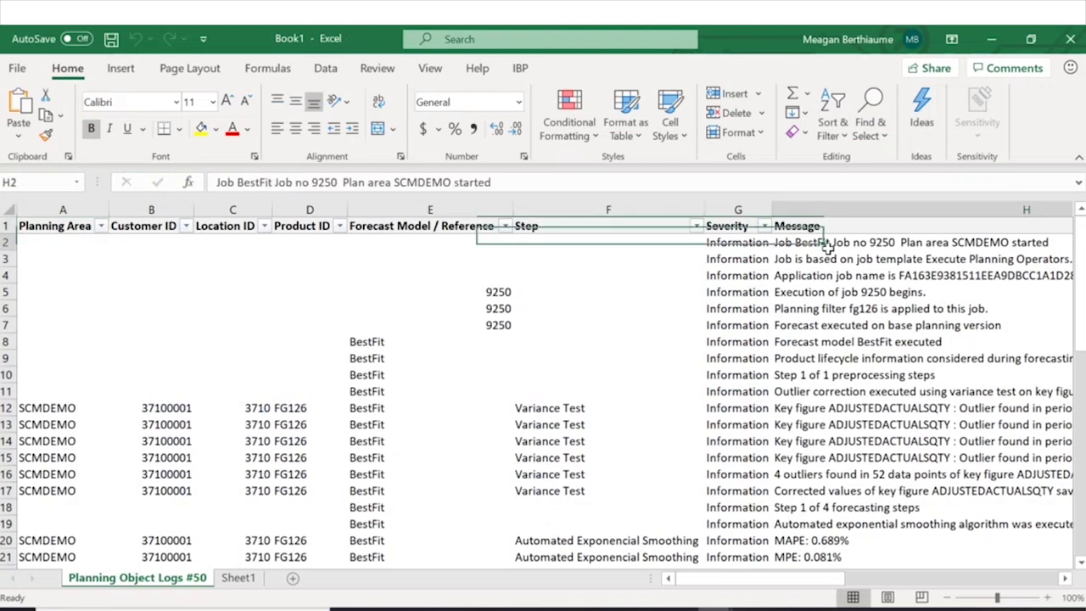
{"action": "key", "text": "Right"}
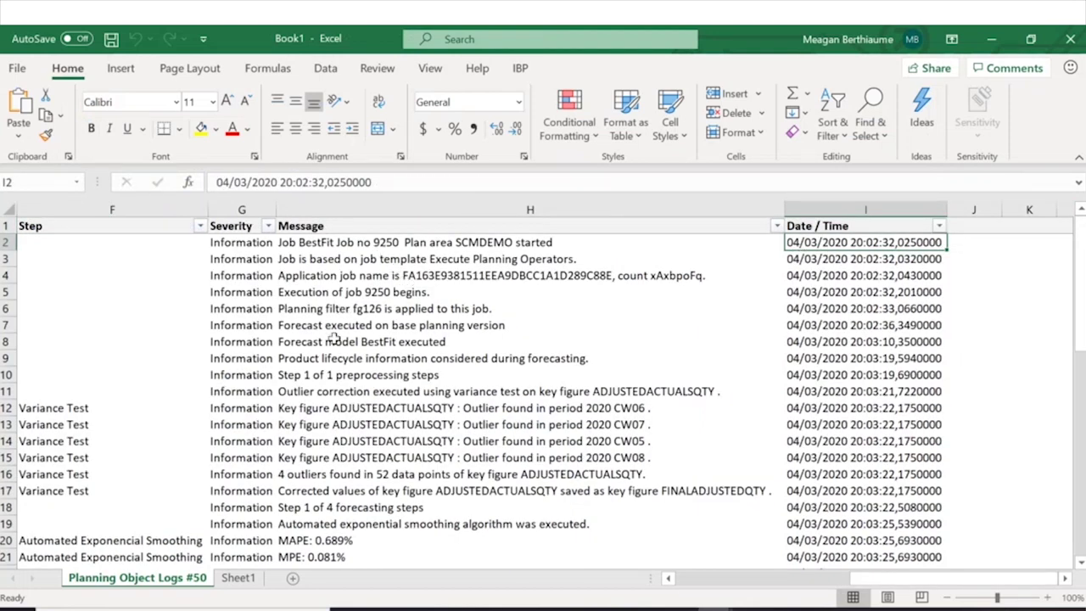
{"action": "left_click", "coordinate": [322, 408]}
{"action": "left_click_drag", "start_coordinate": [322, 408], "coordinate": [322, 459]}
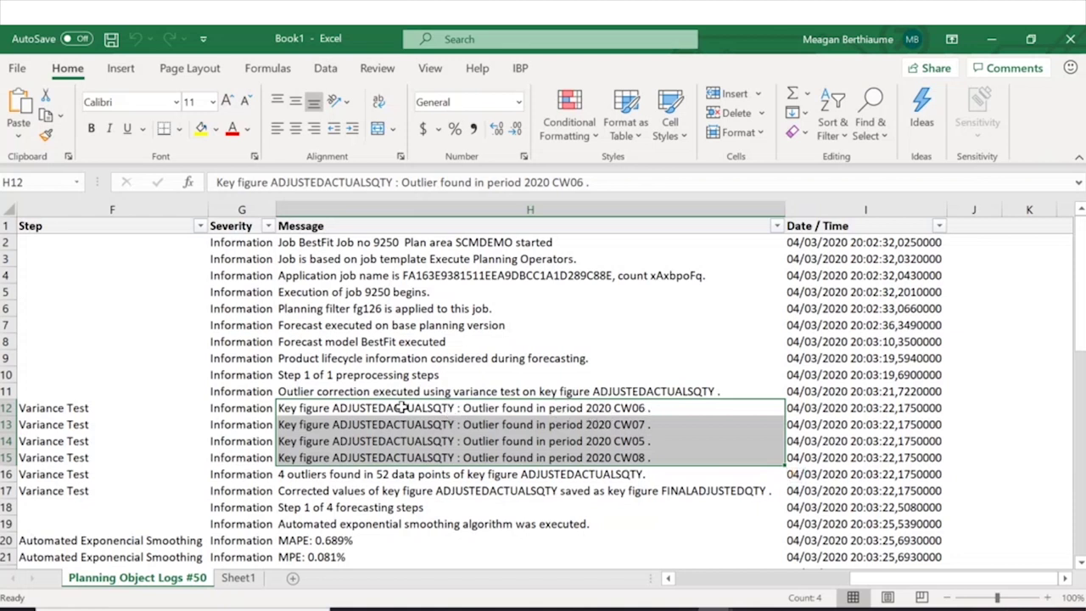
Minimize the log workbook, close the Statistical Forecasting status window and refresh the Historical Data Cleanse planning view.
{"action": "left_click", "coordinate": [992, 39]}
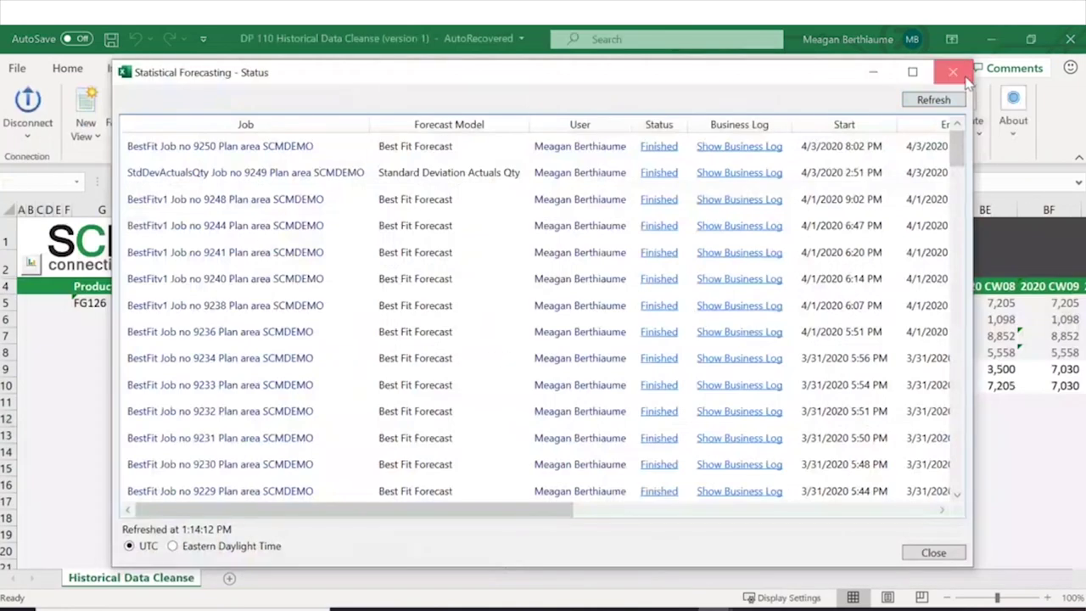
{"action": "left_click", "coordinate": [949, 70]}
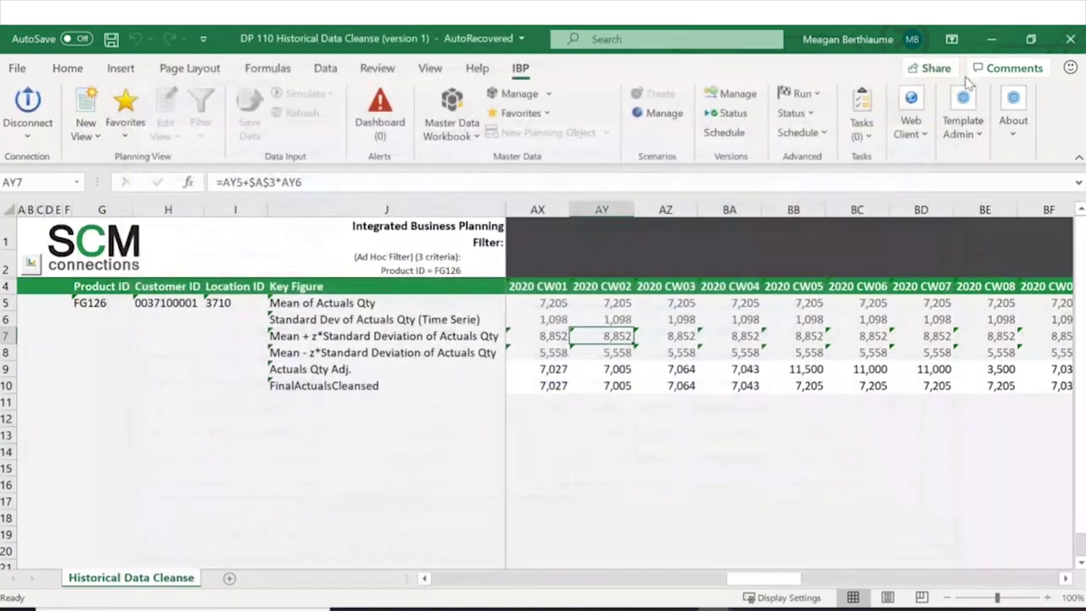
{"action": "left_click", "coordinate": [302, 112]}
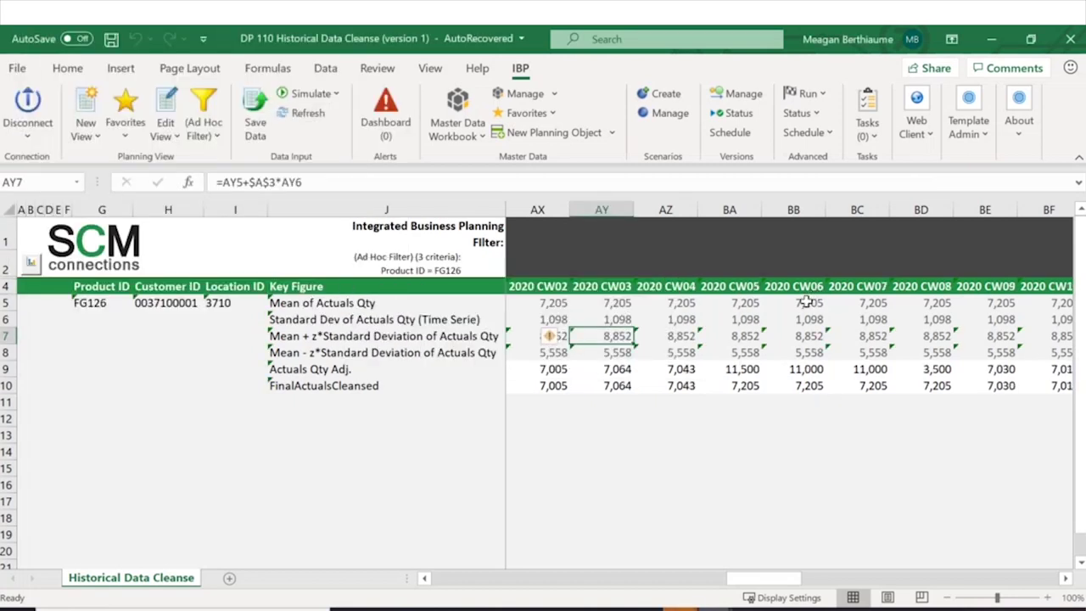
Examine the mean, standard deviation and both mean ± z*standard deviation limits of Actuals Qty for 2020 CW06.
{"action": "mouse_move", "coordinate": [804, 303]}
{"action": "left_mouse_down"}
{"action": "mouse_move", "coordinate": [741, 305]}
{"action": "mouse_move", "coordinate": [784, 303]}
{"action": "left_mouse_up"}
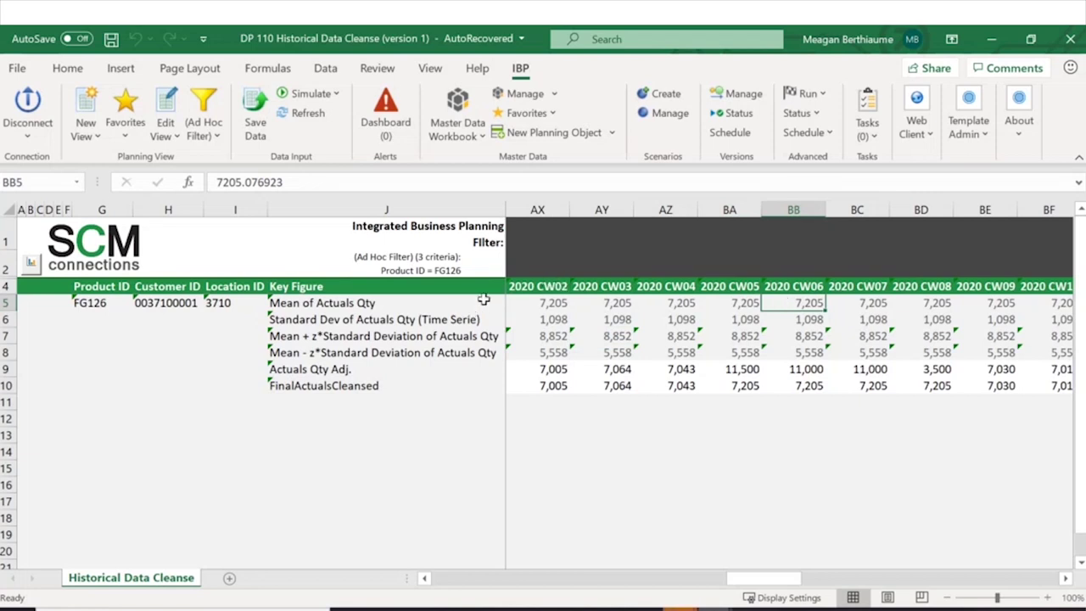
{"action": "left_click", "coordinate": [801, 319]}
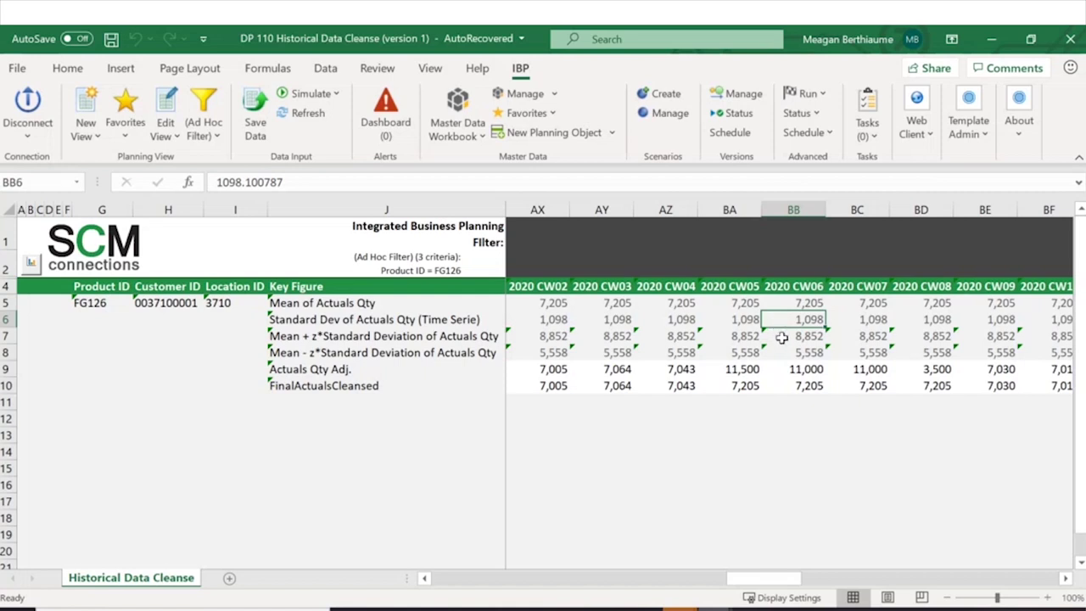
{"action": "mouse_move", "coordinate": [782, 338]}
{"action": "left_mouse_down"}
{"action": "mouse_move", "coordinate": [780, 370]}
{"action": "mouse_move", "coordinate": [778, 353]}
{"action": "left_mouse_up"}
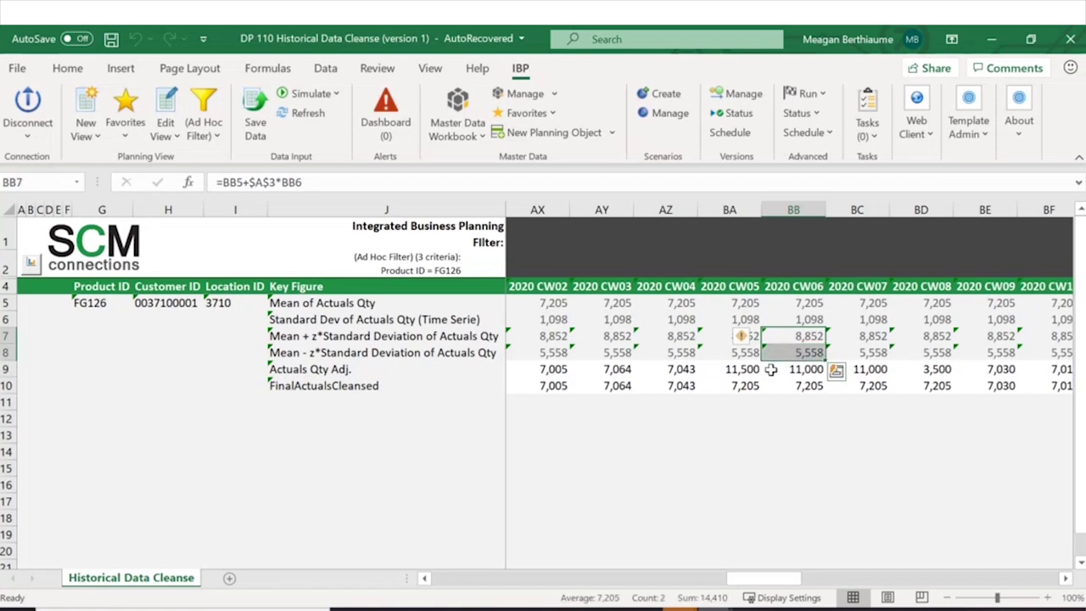
Compare the Actuals Qty Adj. outliers with the FinalActualsCleansed values for 2020 CW05 through CW08.
{"action": "left_click", "coordinate": [771, 368]}
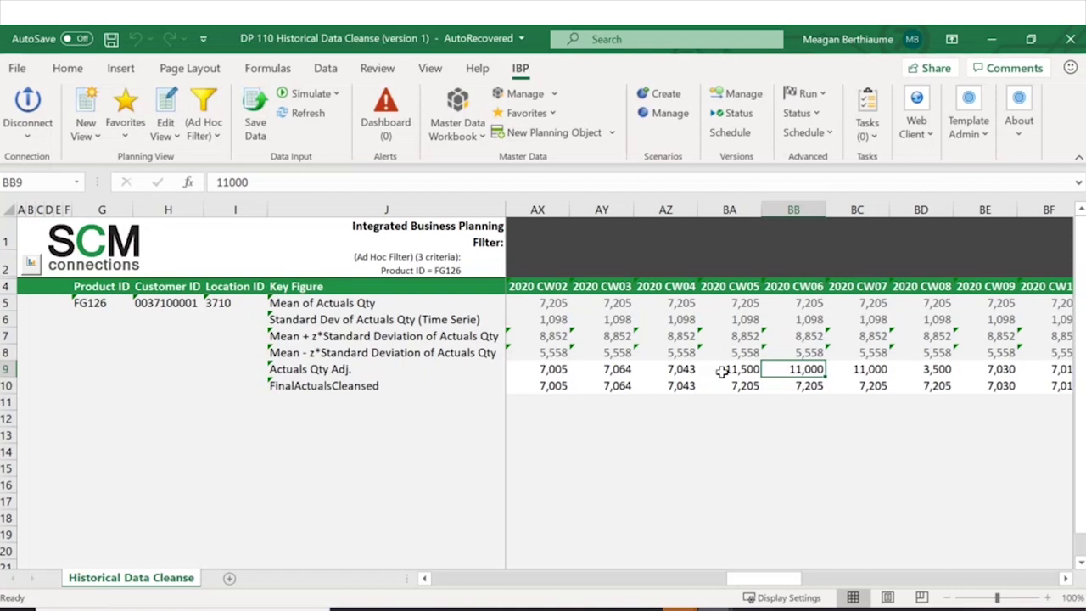
{"action": "left_click", "coordinate": [722, 371]}
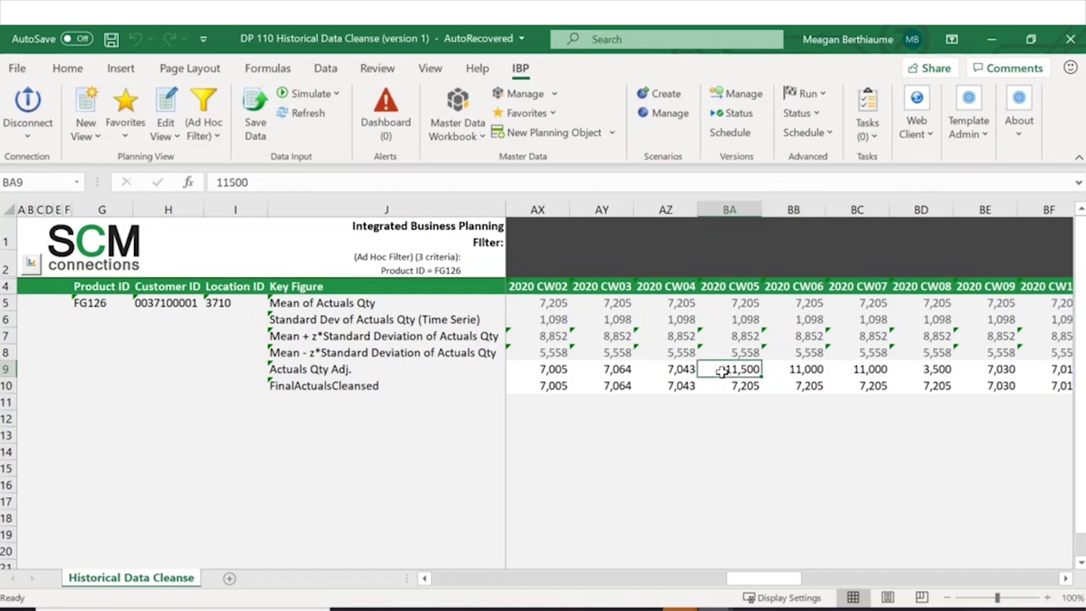
{"action": "left_click", "coordinate": [721, 386]}
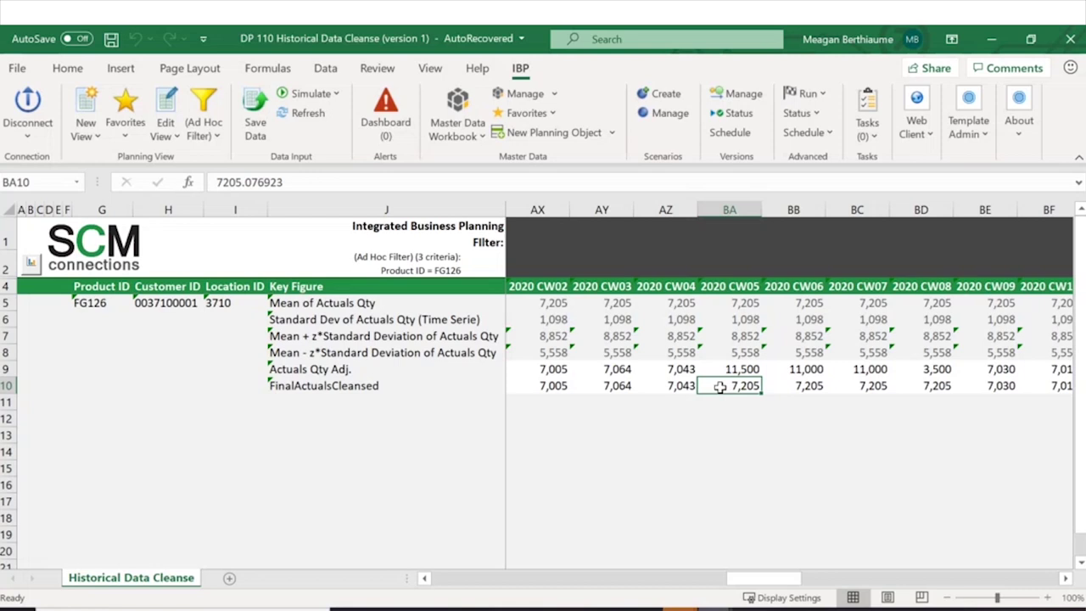
{"action": "left_click", "coordinate": [793, 386]}
{"action": "key", "text": "Right"}
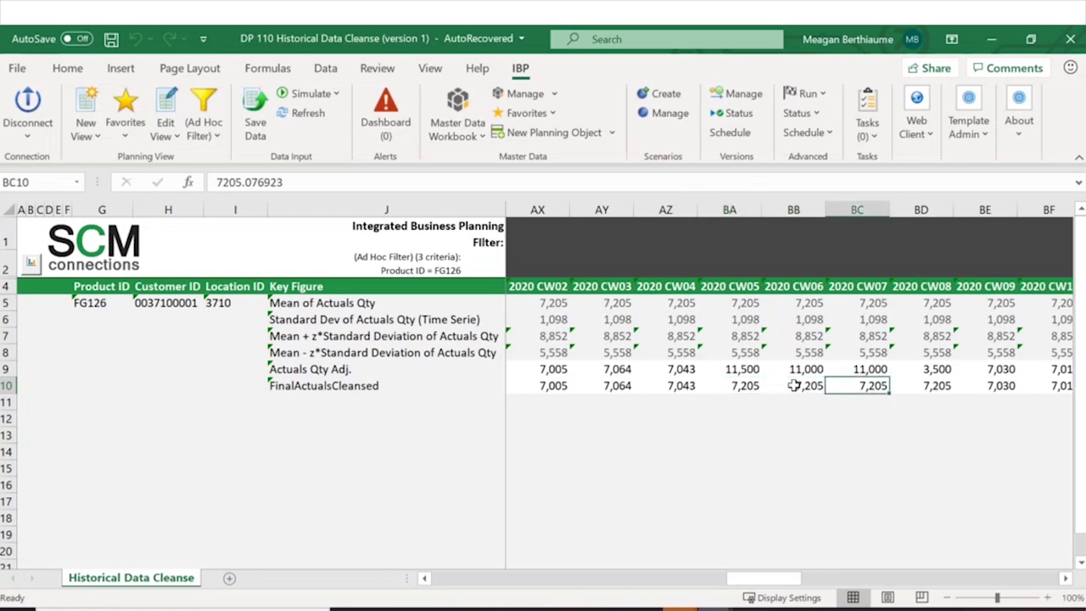
{"action": "key", "text": "Right"}
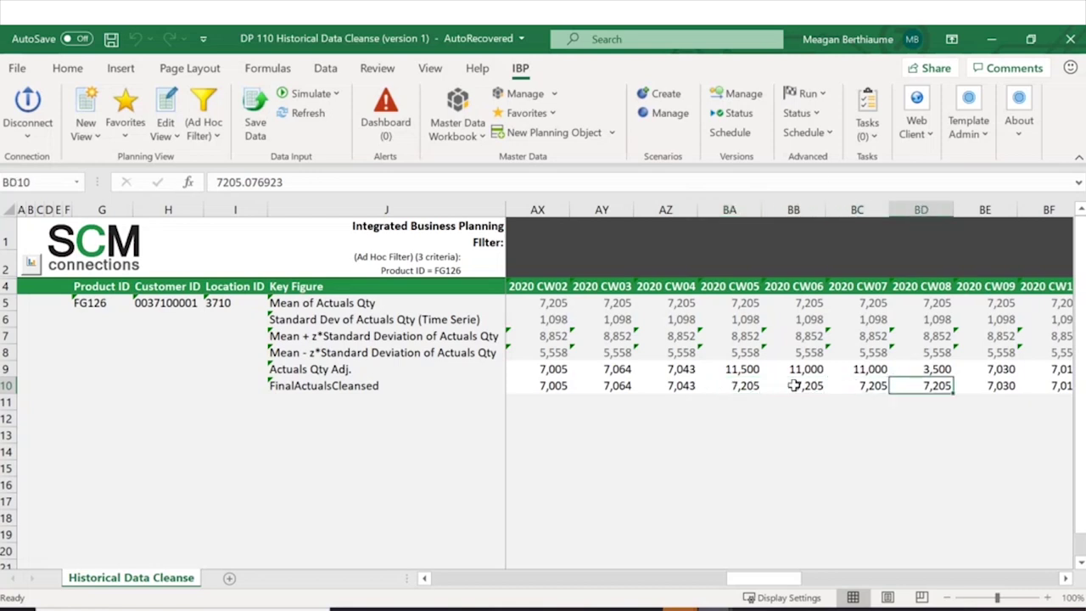
Check the Actuals Qty Adj. values for 2020 CW09 through CW11 against the mean ± z*standard deviation limits in CW10.
{"action": "left_click", "coordinate": [978, 374]}
{"action": "key", "text": "Right"}
{"action": "key", "text": "Right"}
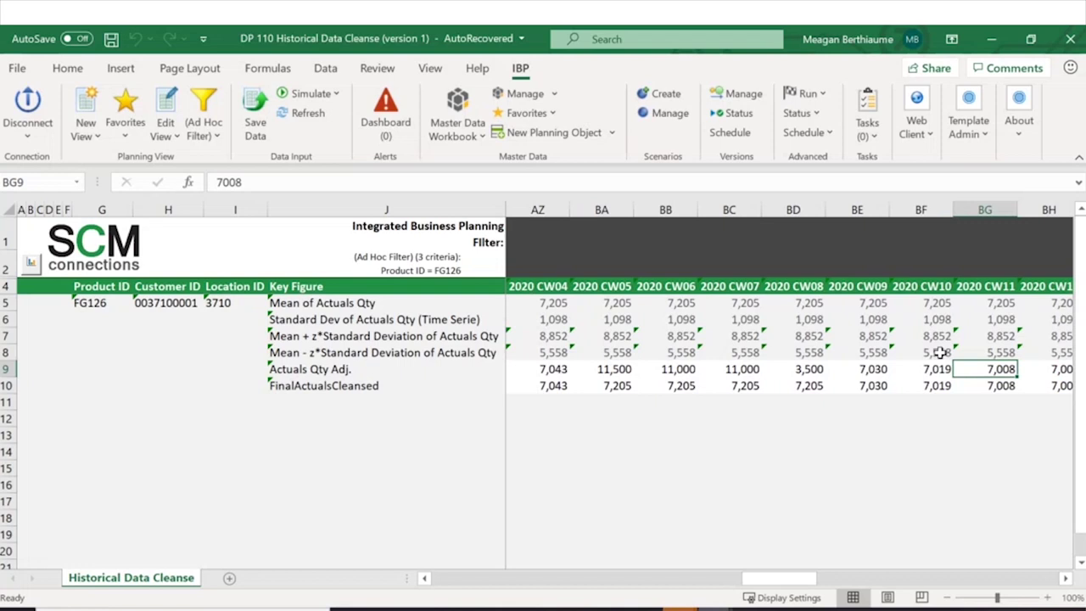
{"action": "left_click_drag", "start_coordinate": [939, 352], "coordinate": [940, 341]}
{"action": "left_click", "coordinate": [940, 341]}
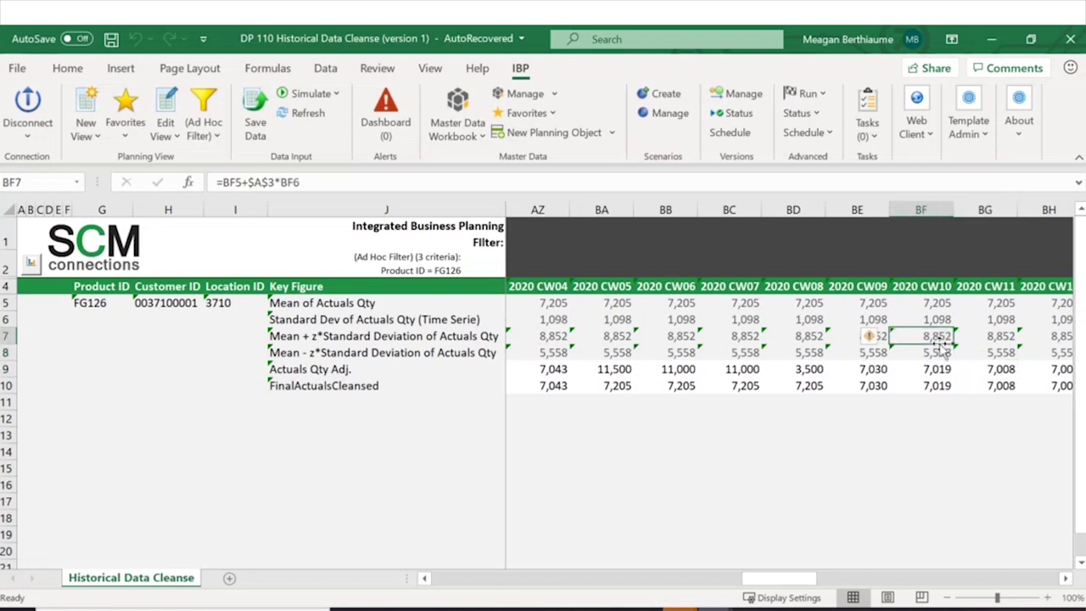